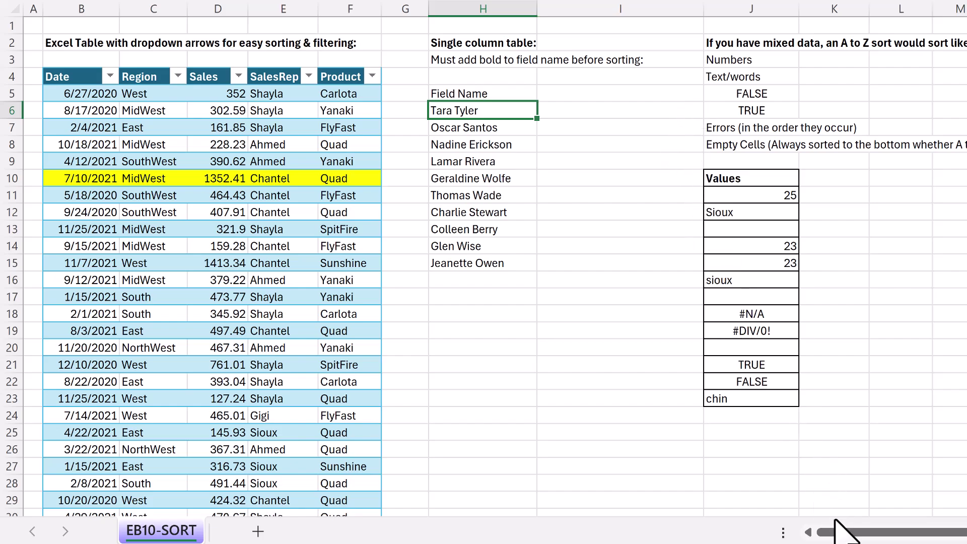
- Scroll right to the lap-time table and SORT notes, checking the Time column's filter options
drag(848, 530, 965, 529)
scroll(803, 281, right, 5)
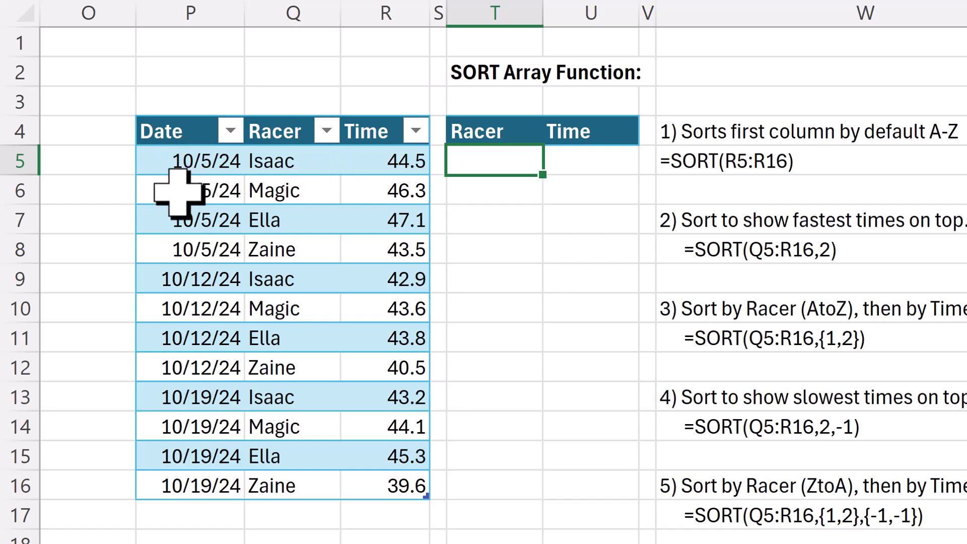
click(416, 132)
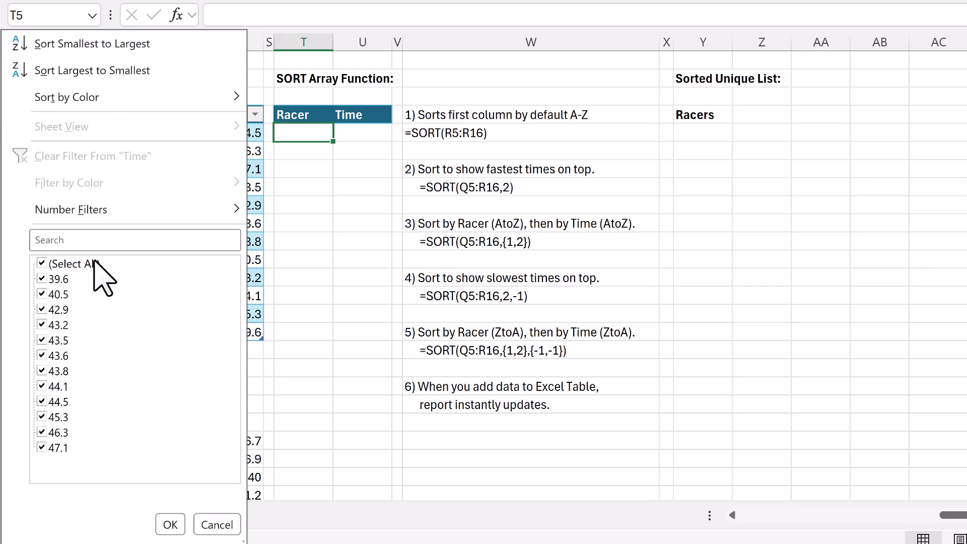
key(Escape)
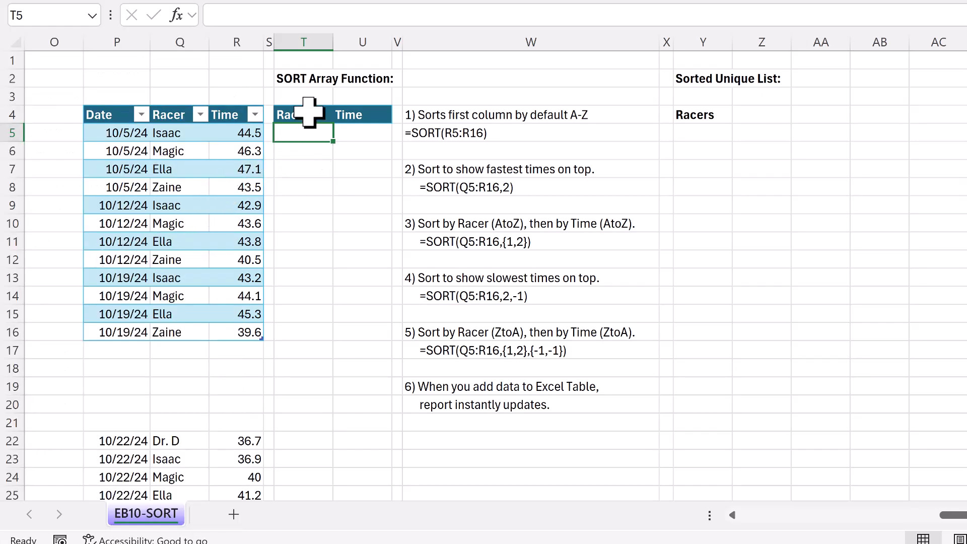
- Enter =SORT(RacersT[Time]) in T5 to spill the twelve lap times from 39.6 to 47.1
text(=so)
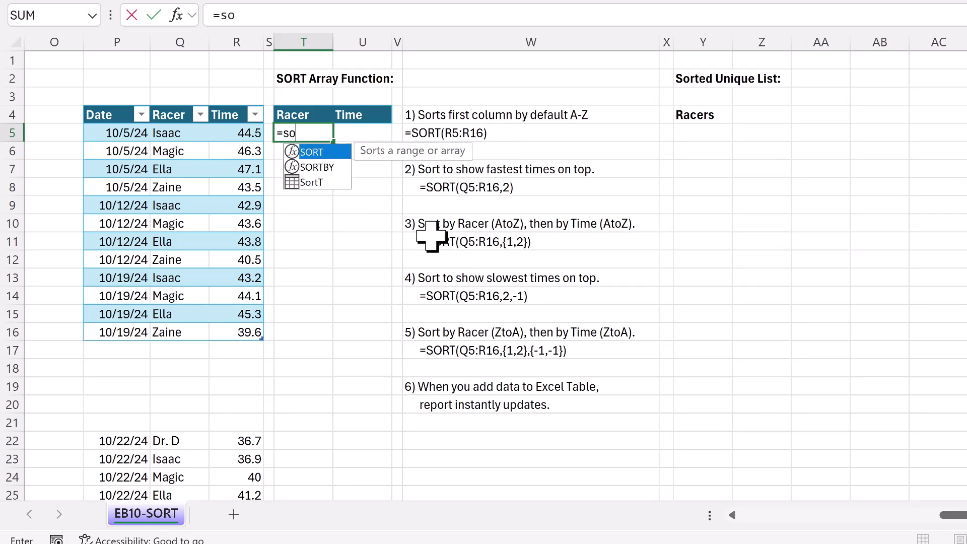
key(Tab)
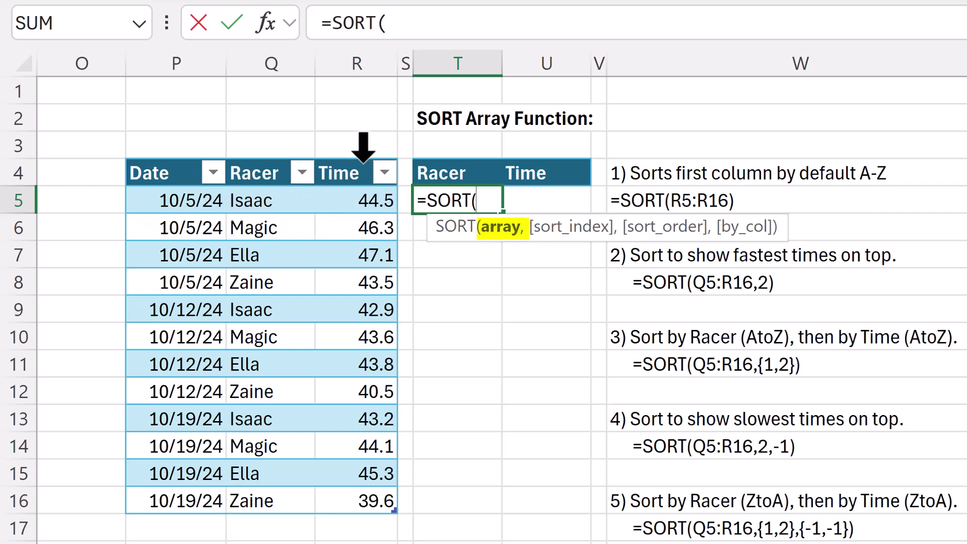
click(355, 151)
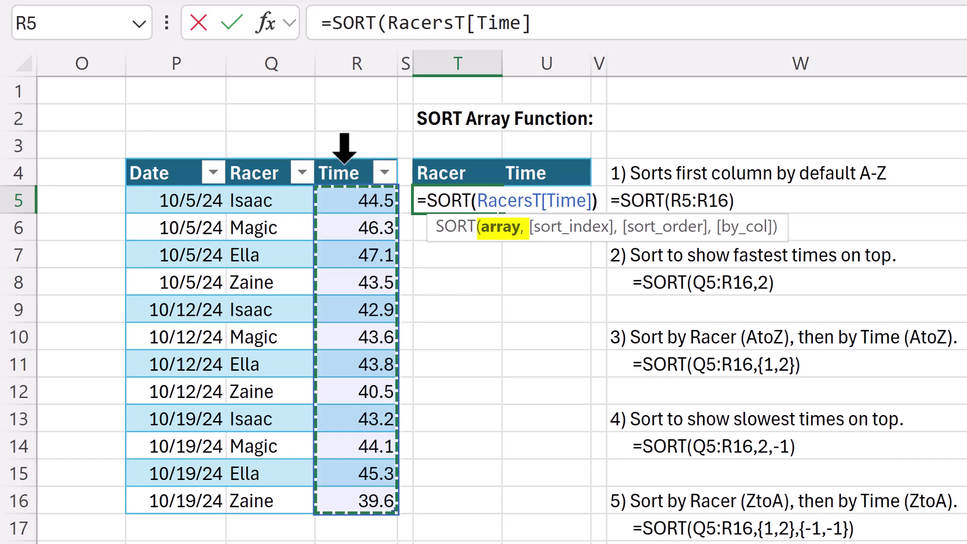
text())
key(Return)
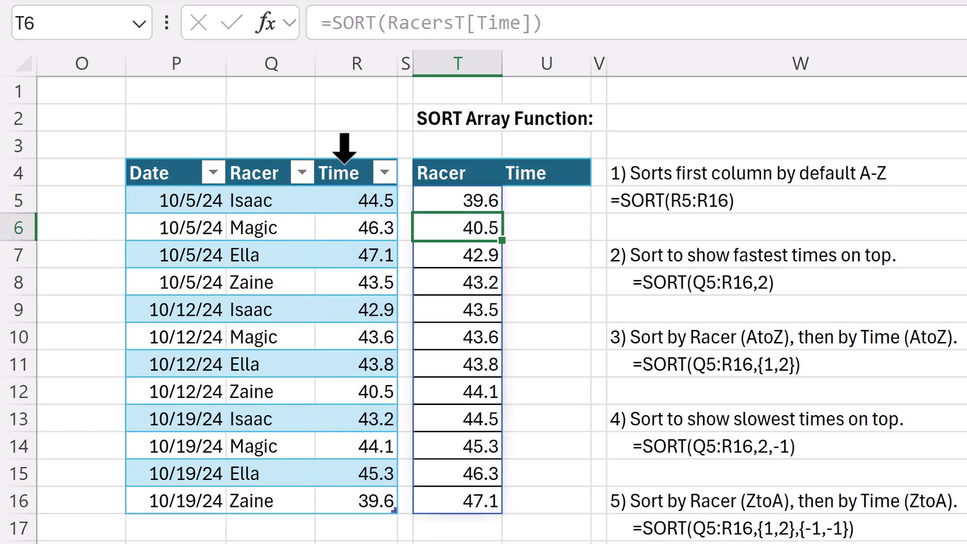
- Change T5's array to RacersT[[Racer]:[Time]] so racer names spill alongside their times
double_click(461, 199)
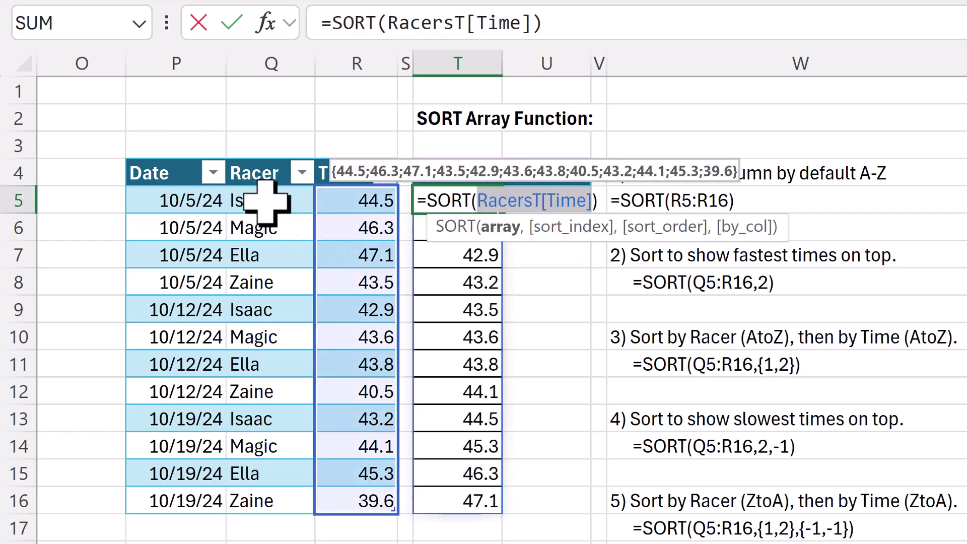
drag(264, 199, 347, 501)
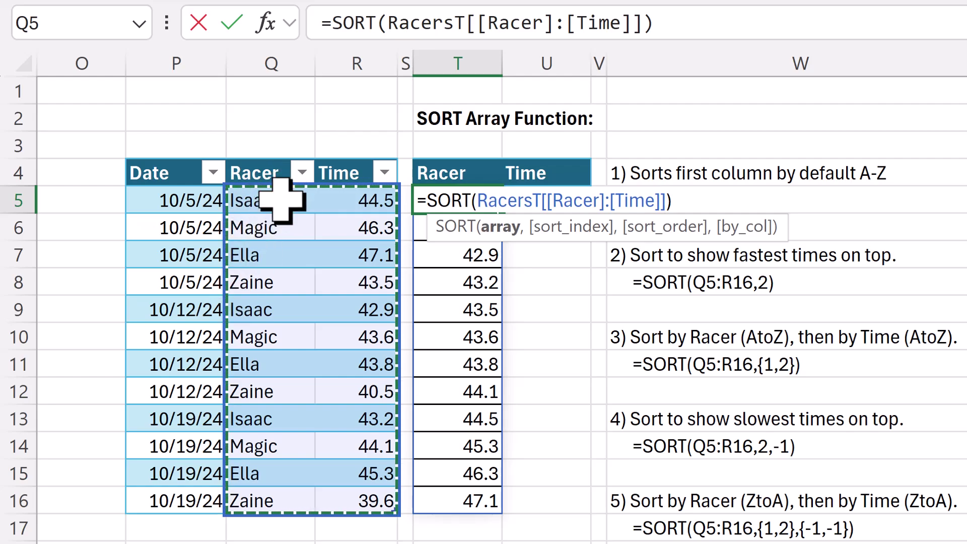
key(ctrl+Return)
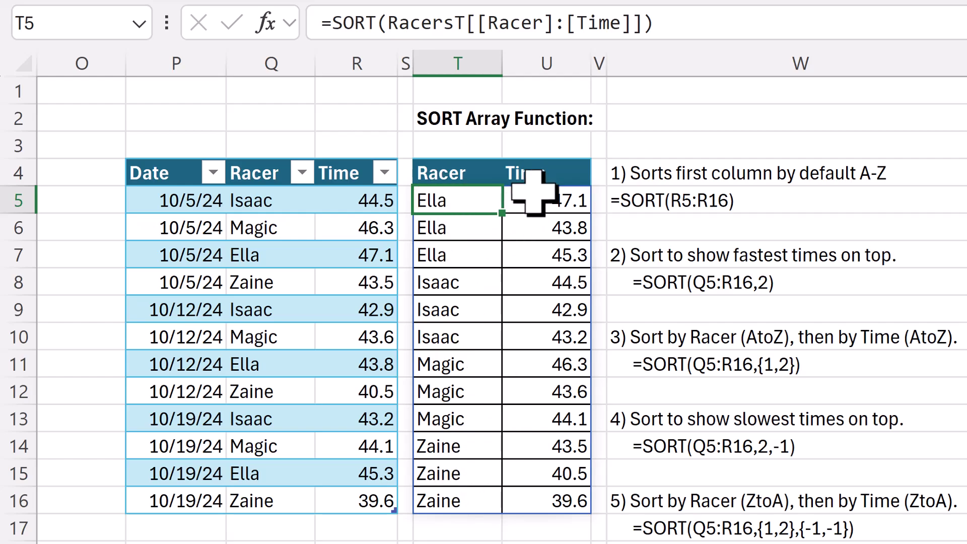
- Add sort index 2 to T5's formula so the report orders by Time, fastest first
key(F2)
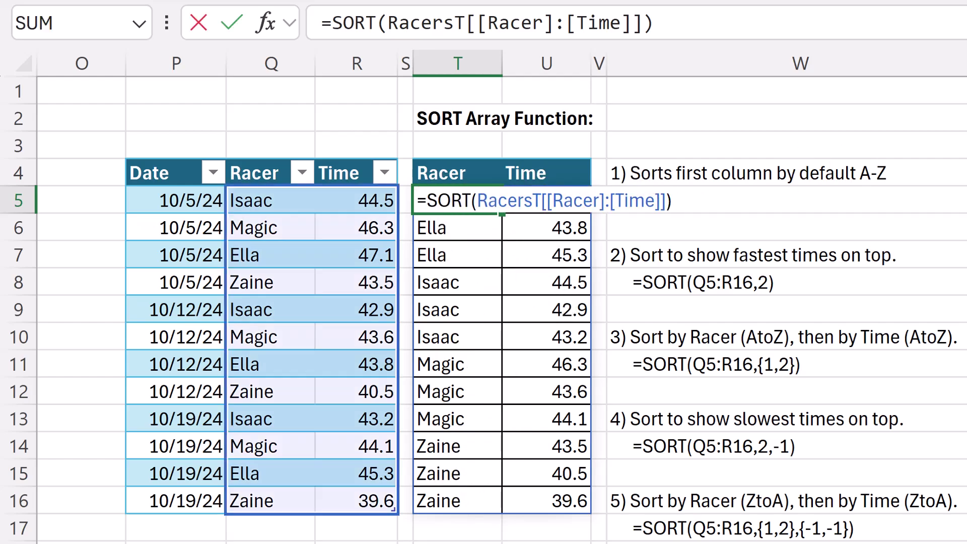
key(BackSpace)
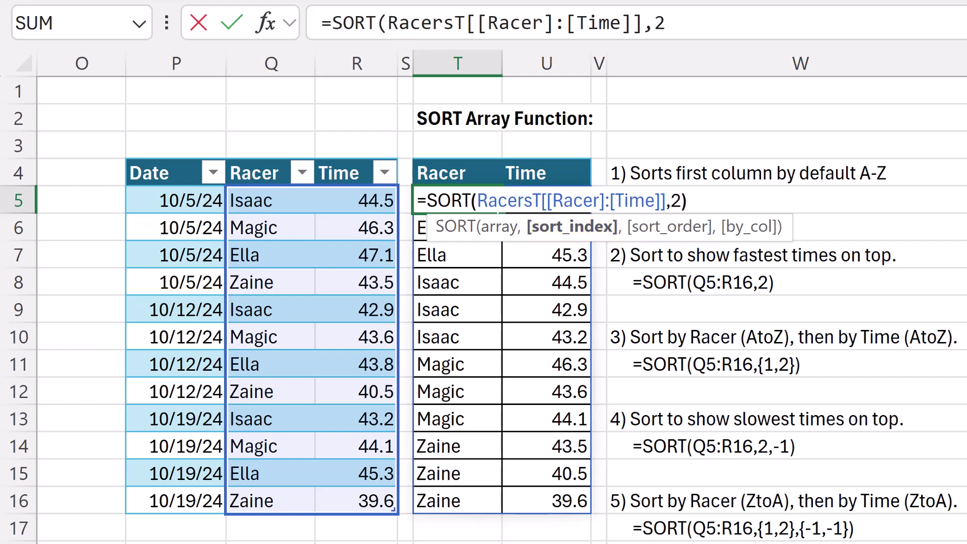
text())
key(ctrl+Return)
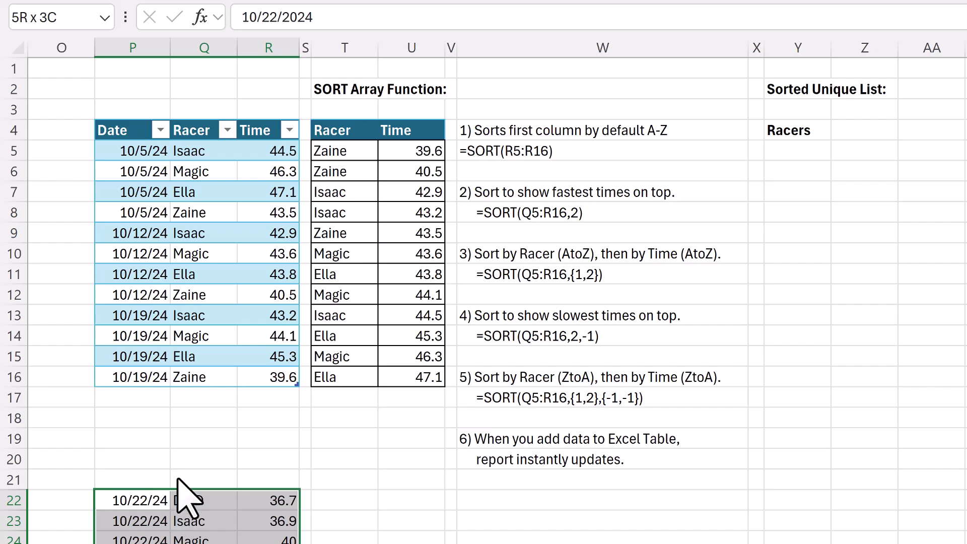
drag(179, 489, 158, 416)
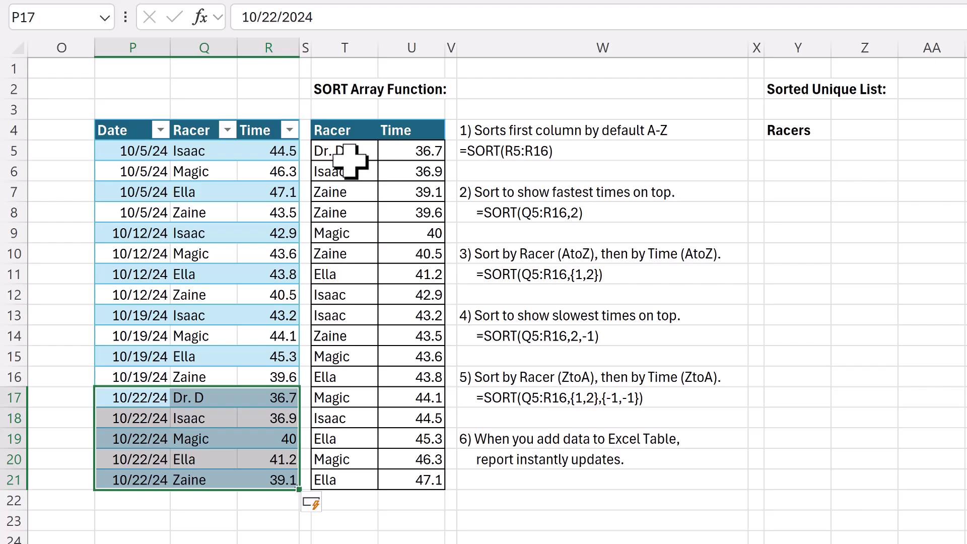
key(ctrl+z)
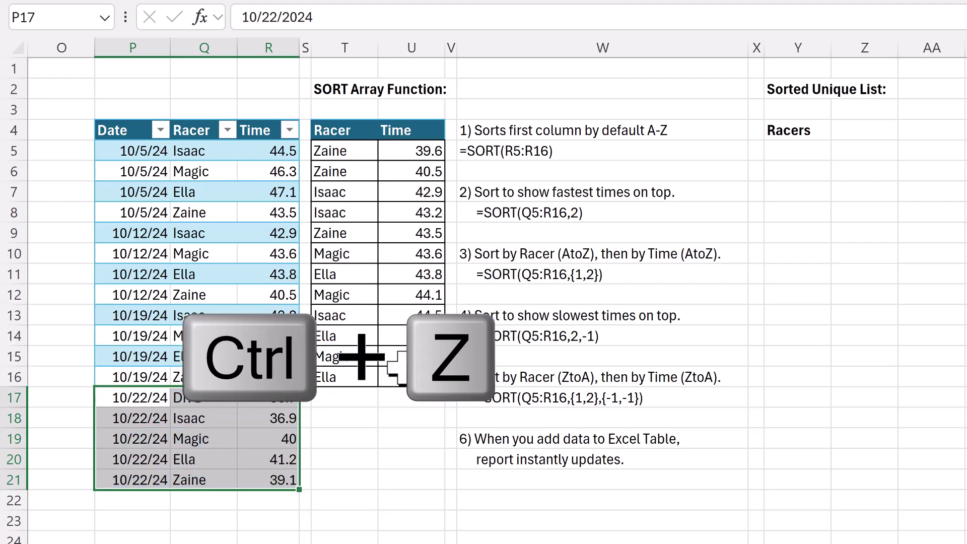
key(ctrl+z)
click(328, 148)
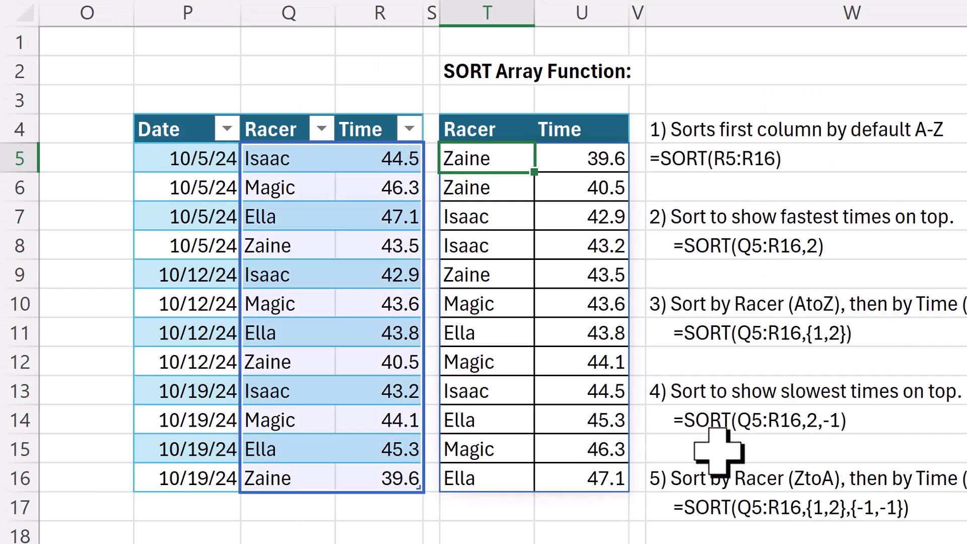
key(F2)
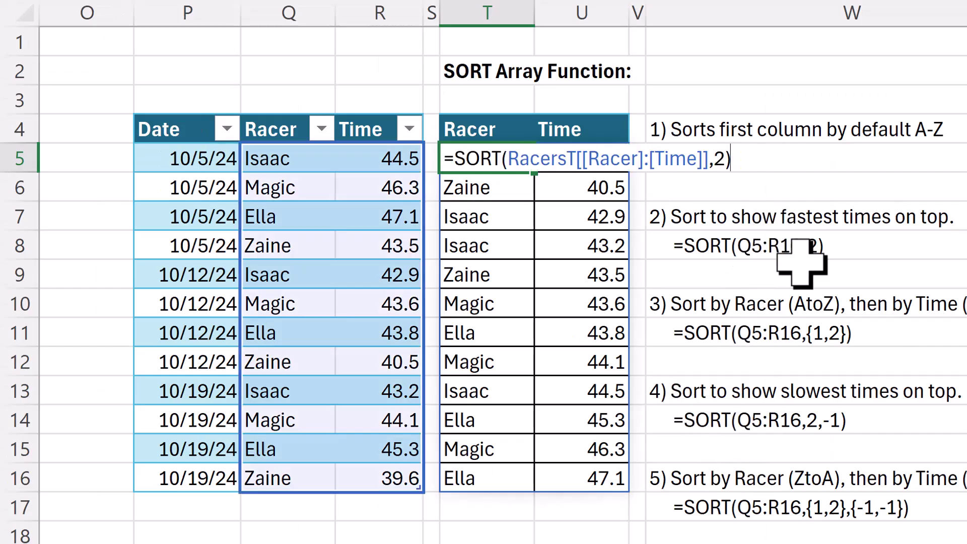
- Set the GROUPBY formula's sort_order in AB11 to 2, then change it to -2
key(BackSpace)
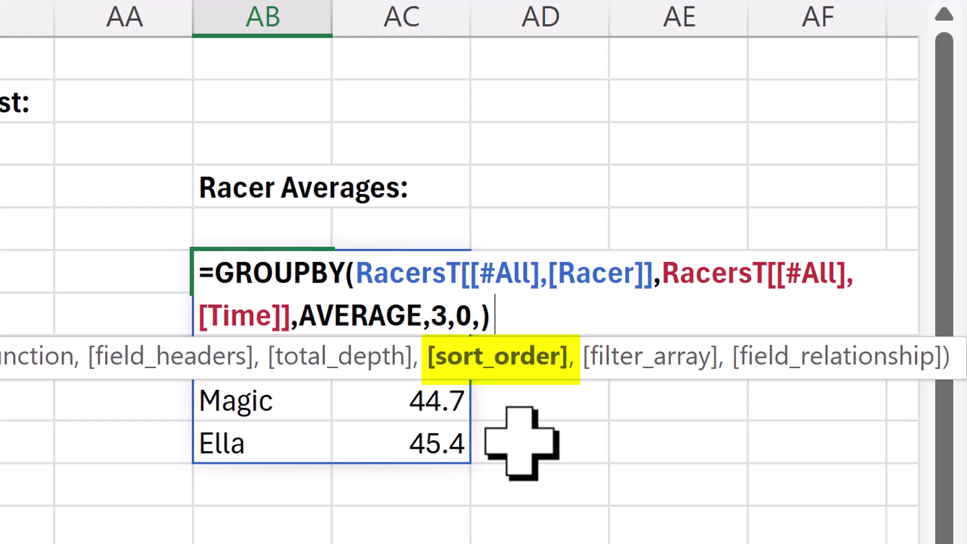
text(2)
key(Return)
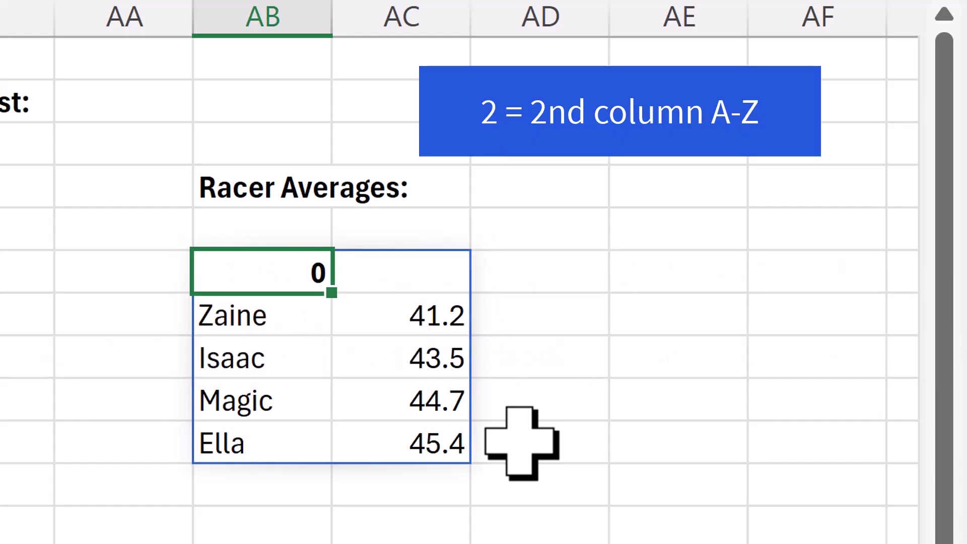
key(F2)
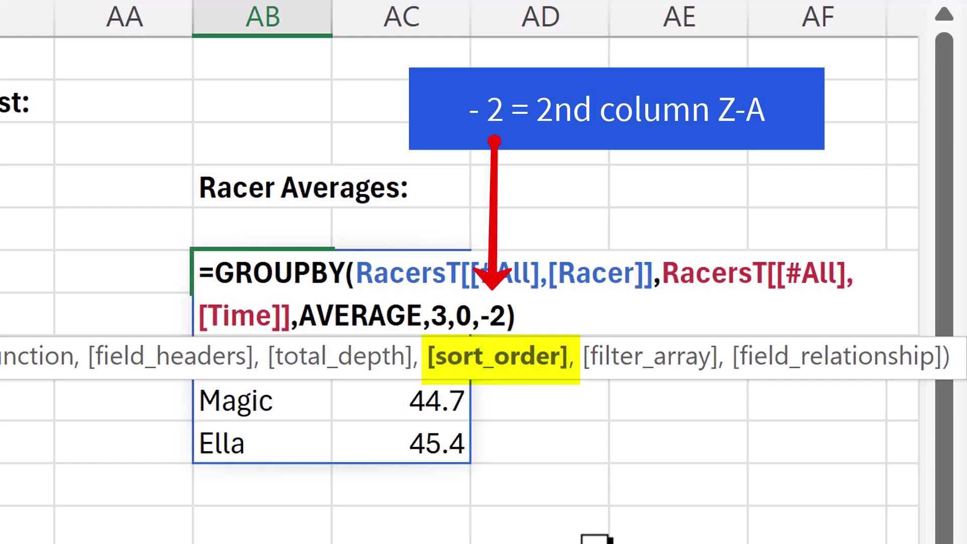
key(Return)
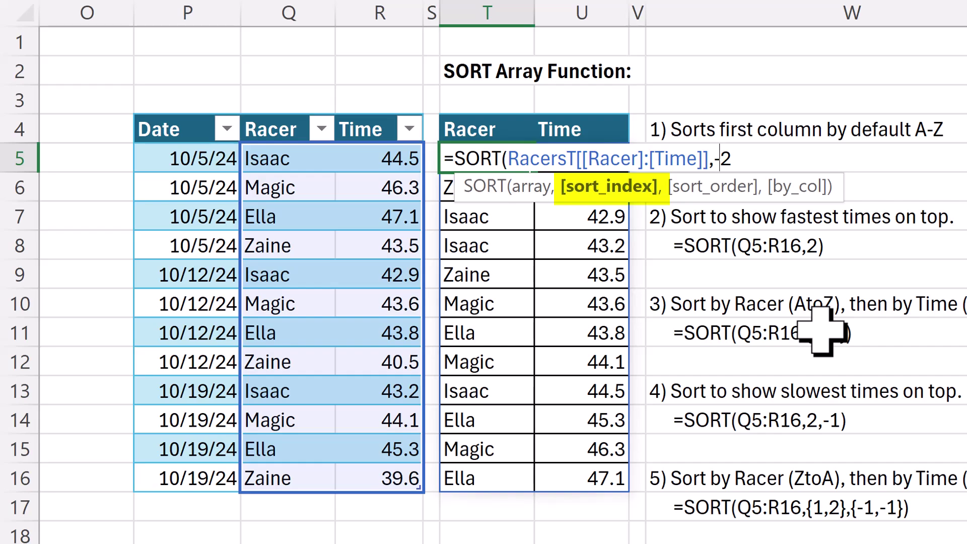
- Change T5 to =SORT(RacersT[[Racer]:[Time]],2,-1) so the slowest times appear first
key(BackSpace)
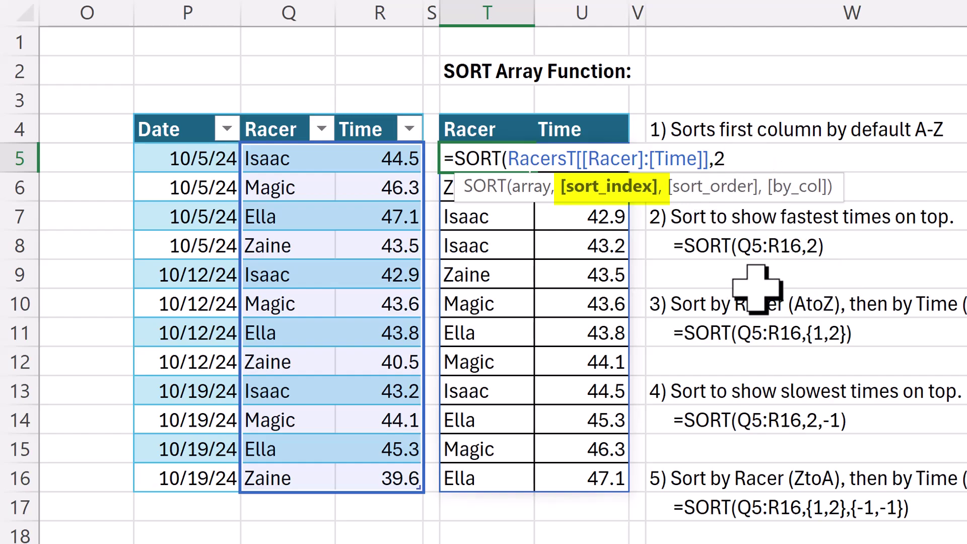
text(,)
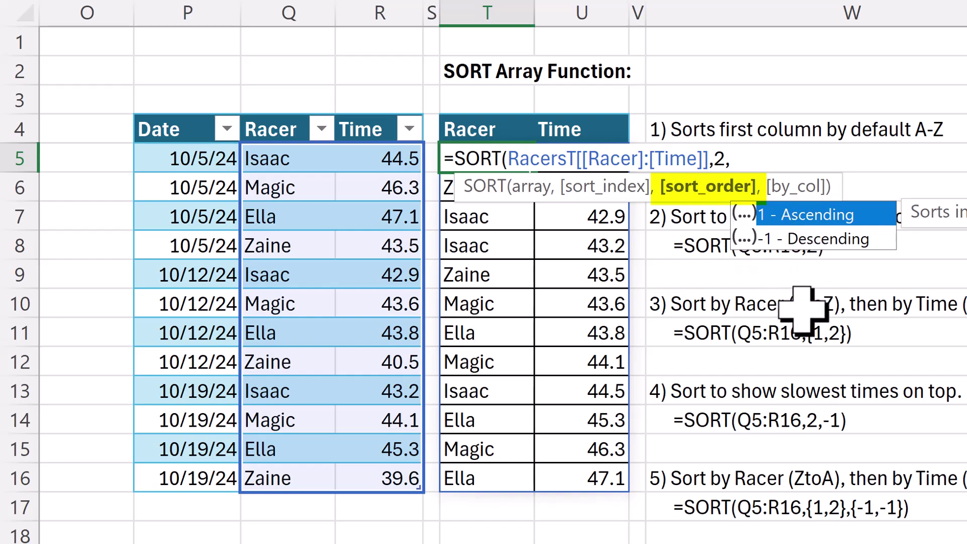
text(-1))
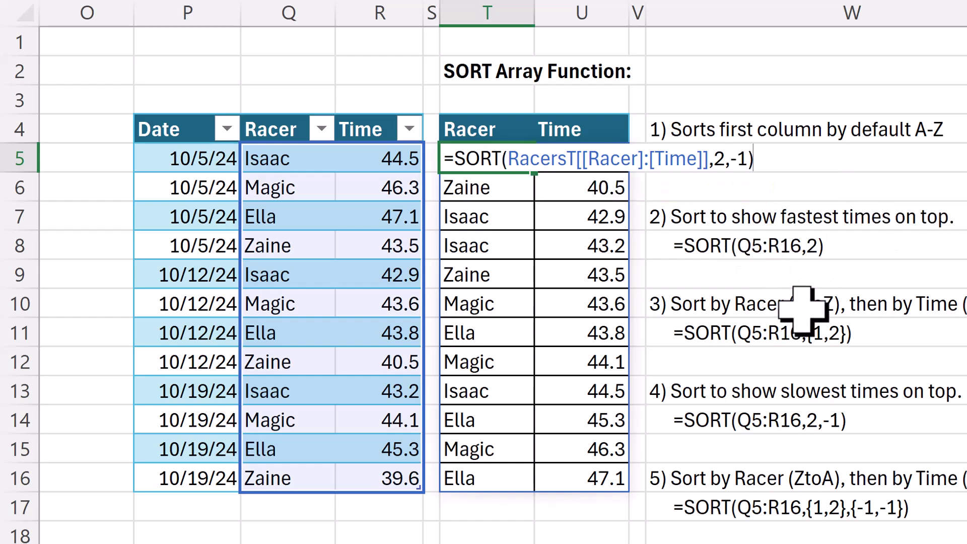
key(Return)
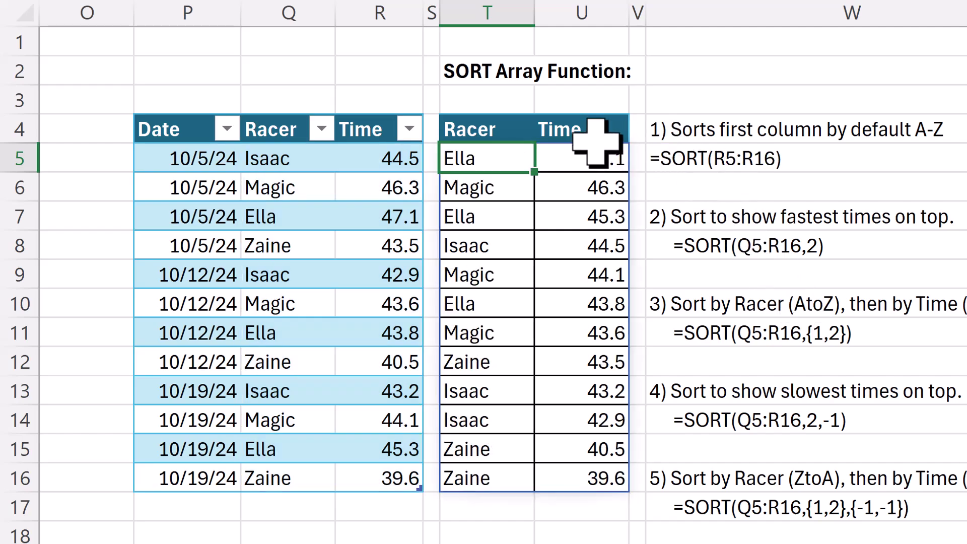
key(F2)
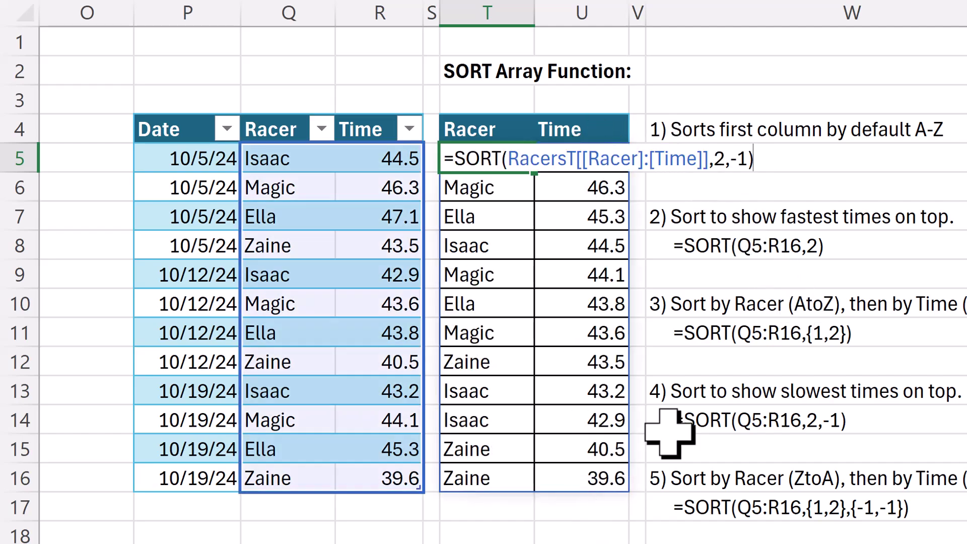
key(BackSpace)
key(BackSpace)
key(BackSpace)
key(BackSpace)
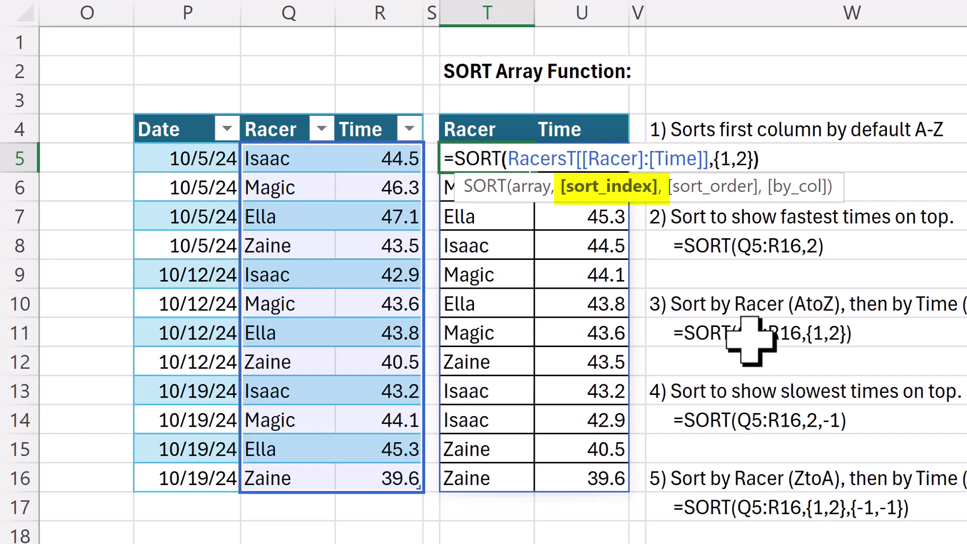
- Commit =SORT(RacersT[[Racer]:[Time]],{1,2}) in T5 and highlight the Ella and Isaac laps to show grouping
key(ctrl+Return)
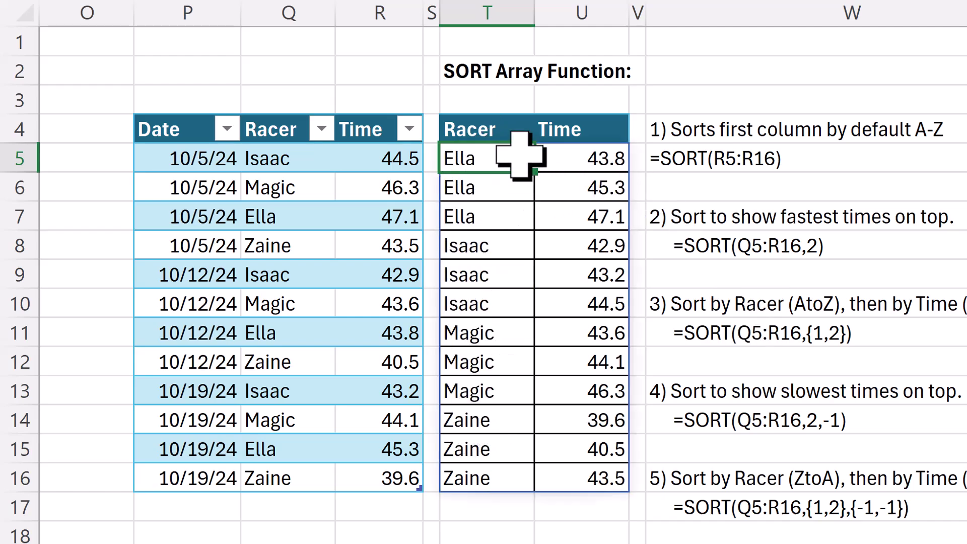
drag(523, 154, 590, 216)
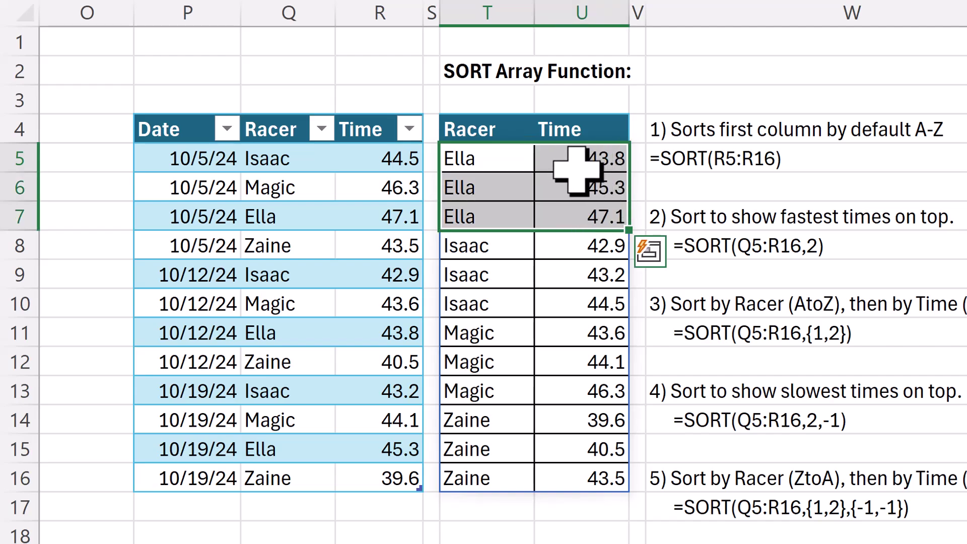
click(498, 246)
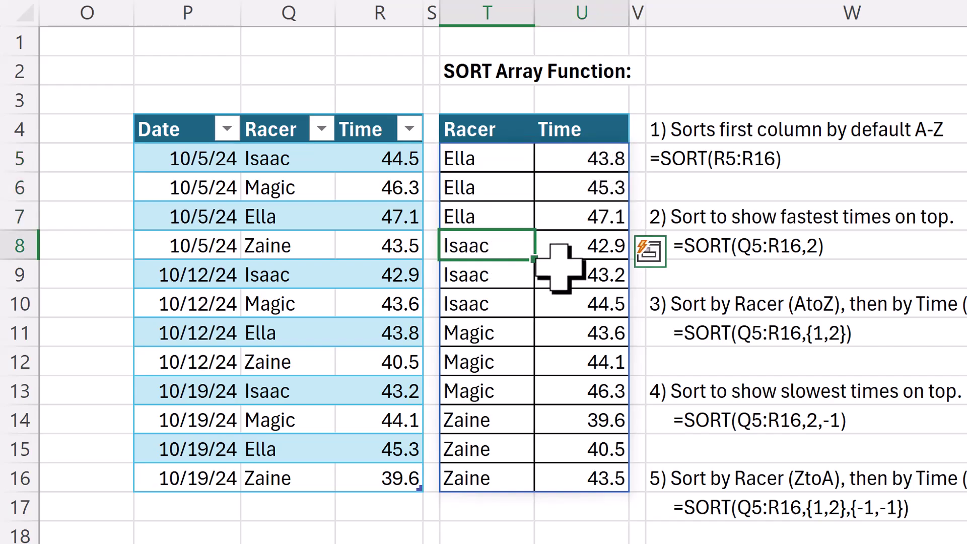
drag(560, 272, 584, 305)
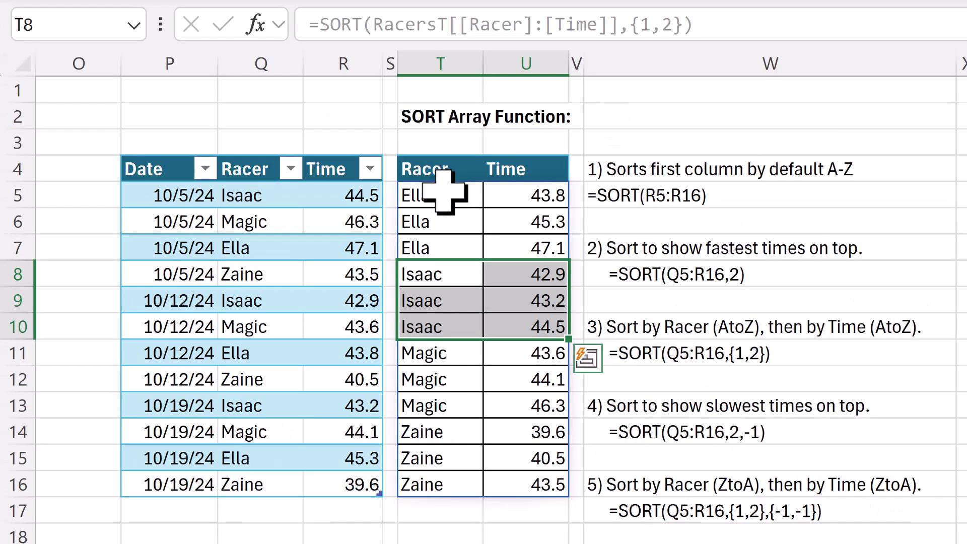
click(444, 192)
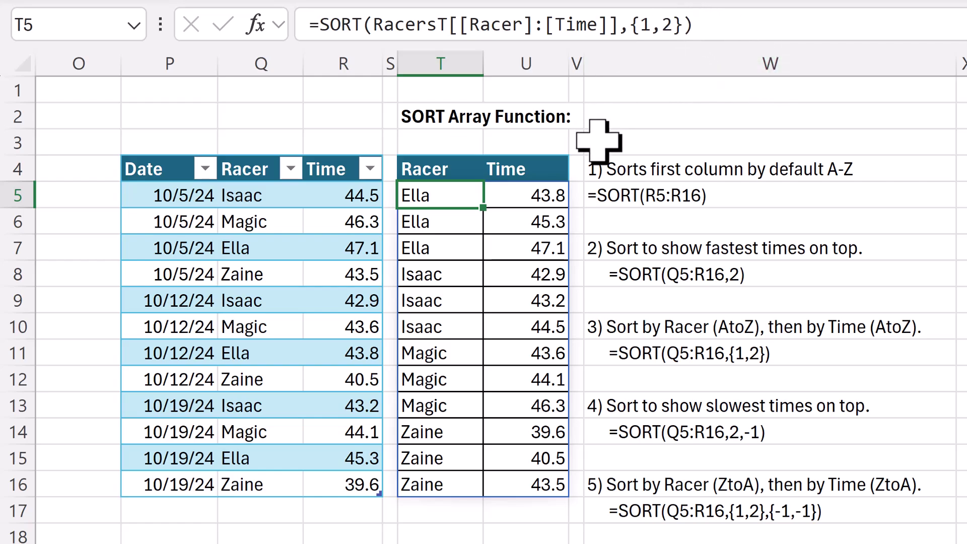
- Add sort order {-1,-1} to T5's formula, listing racers Z to A with times descending
key(F2)
key(BackSpace)
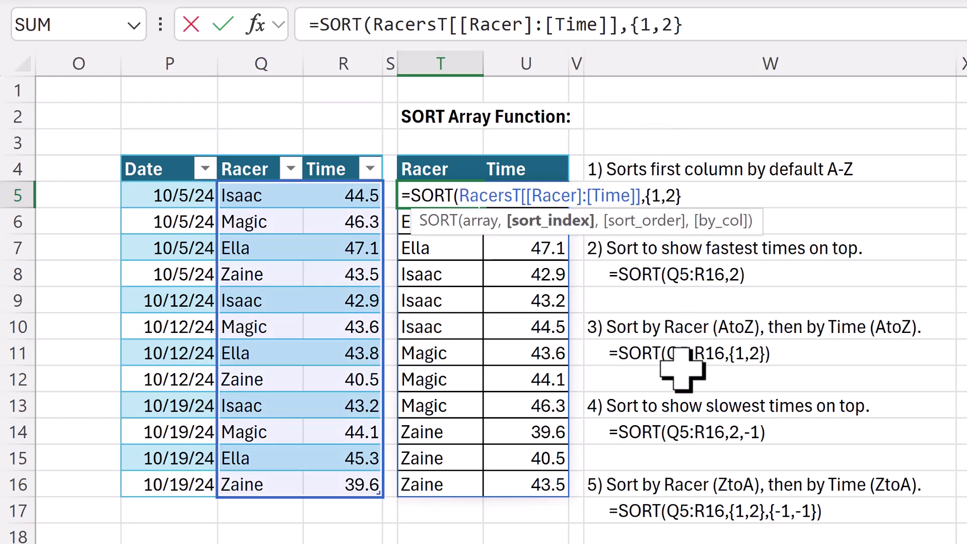
text(,{-1,)
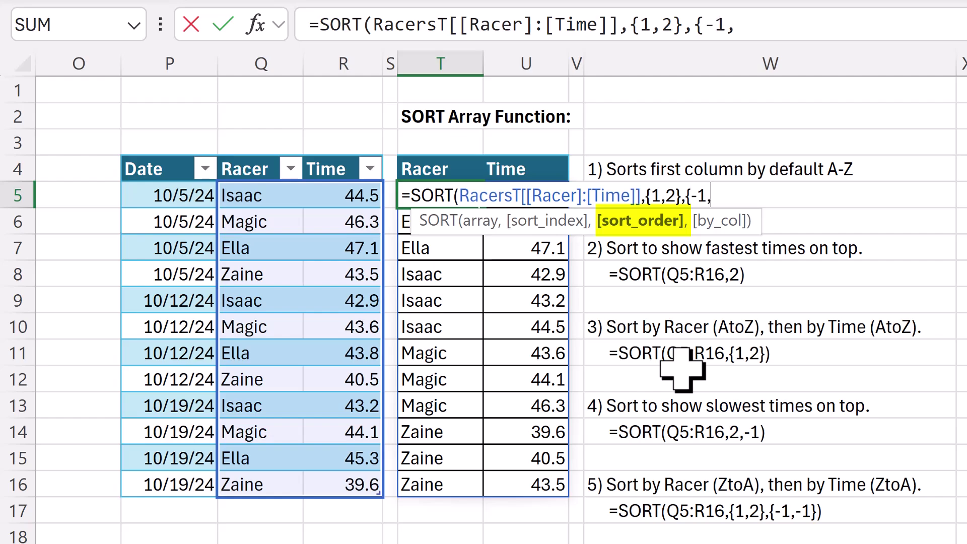
text(-1}))
key(Return)
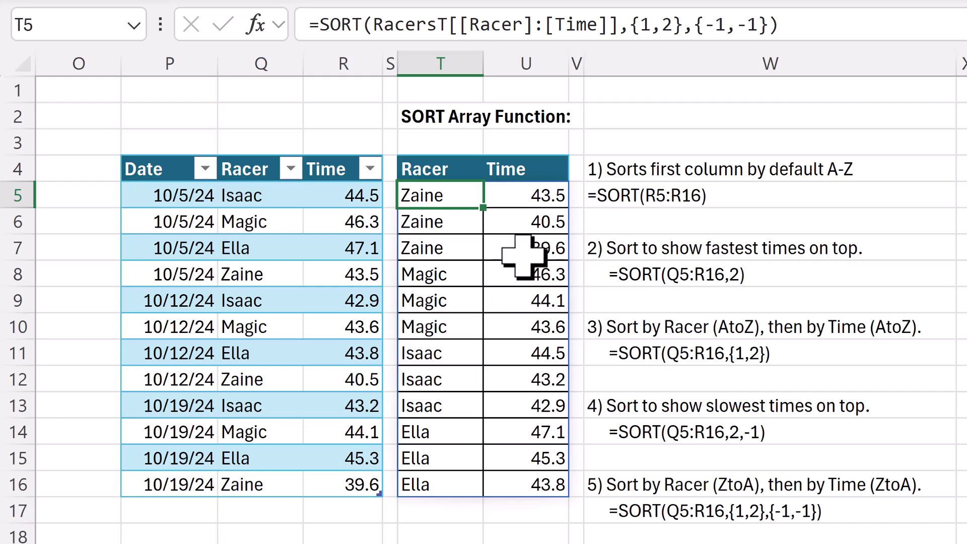
key(F2)
key(BackSpace)
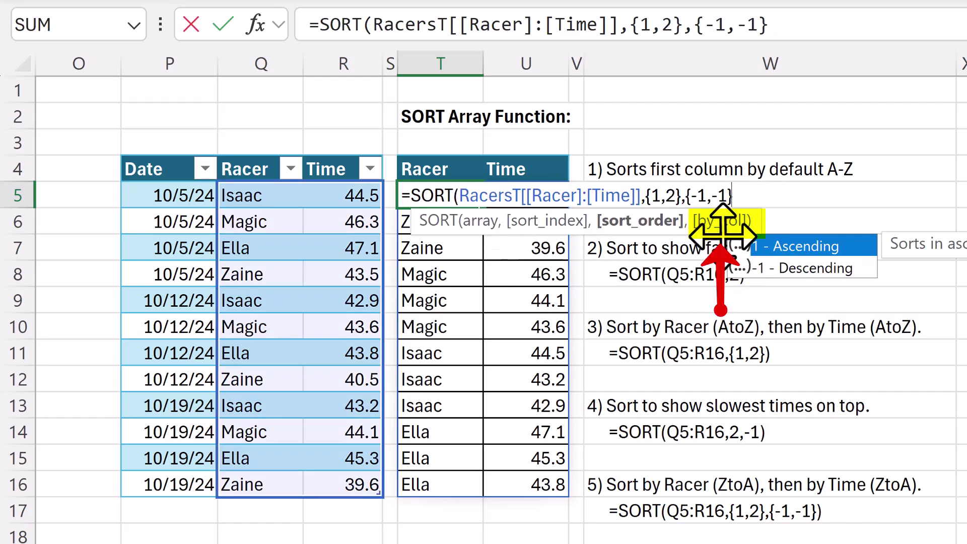
- Revert T5 to =SORT(RacersT[[Racer]:[Time]],2) and move the 10/22/24 race rows under the table
key(BackSpace)
key(BackSpace)
key(BackSpace)
key(BackSpace)
key(BackSpace)
key(BackSpace)
key(BackSpace)
key(BackSpace)
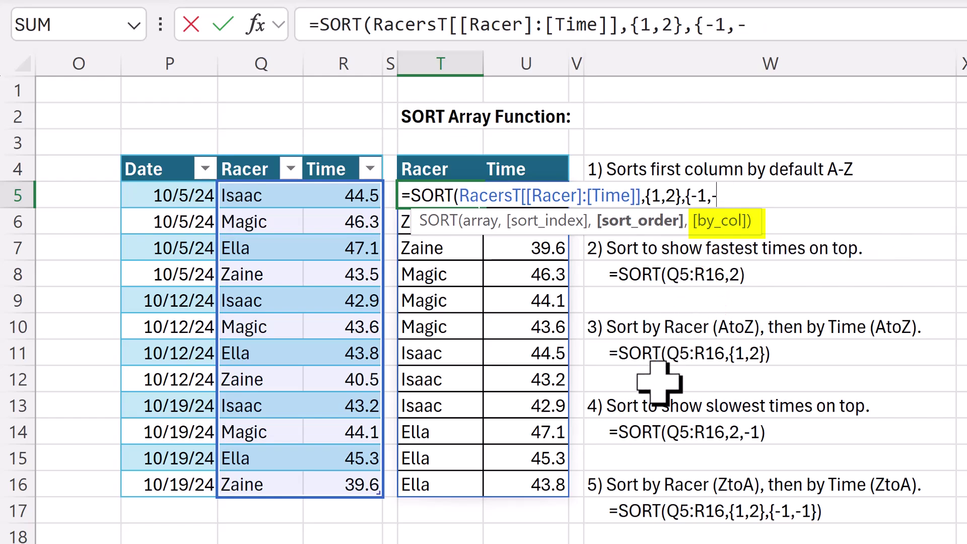
key(BackSpace)
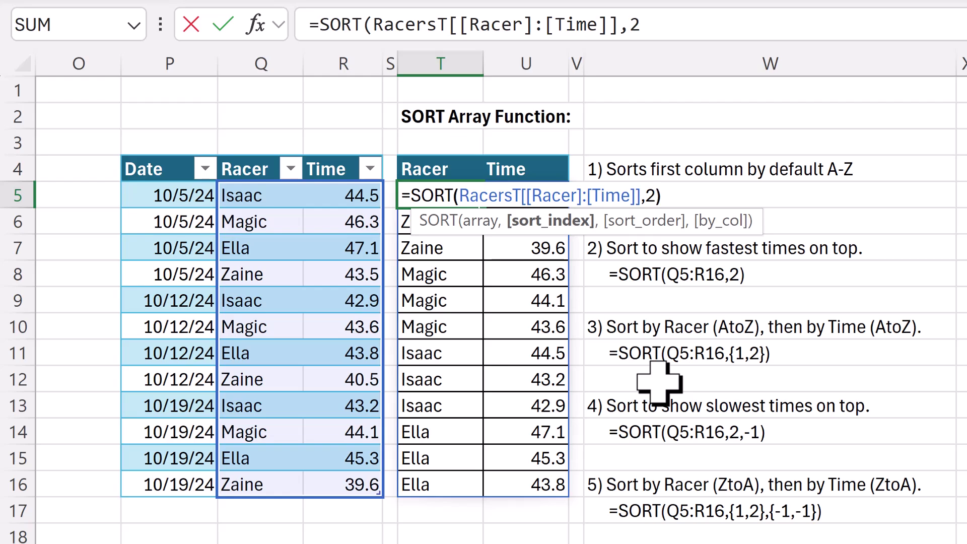
key(Return)
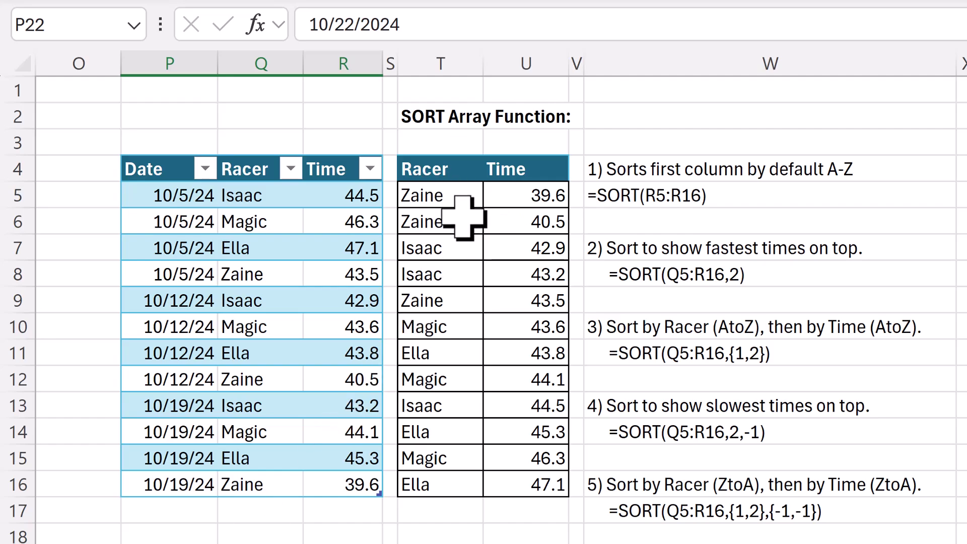
drag(190, 542, 190, 529)
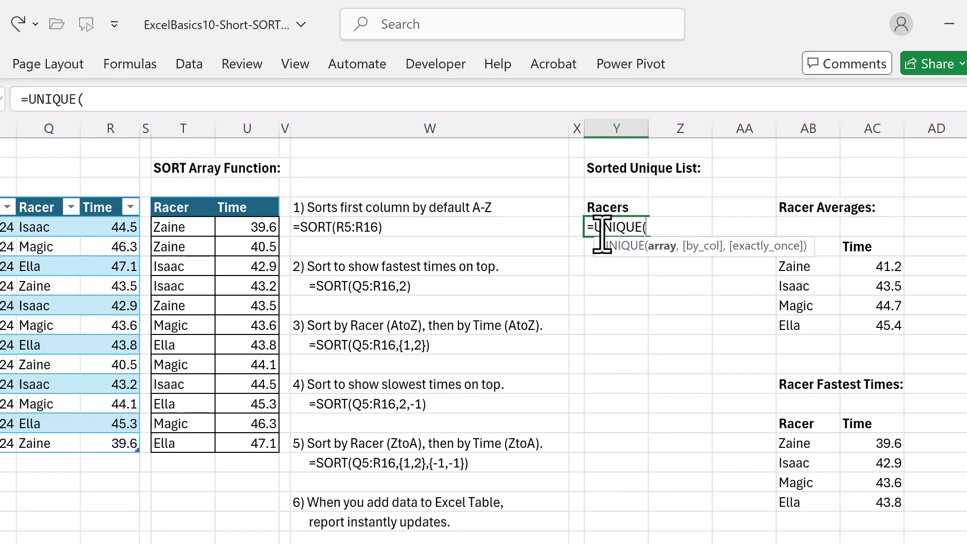
- Build =UNIQUE(SORT(RacersT[Racer])) in Y5 to list each racer once alphabetically
click(40, 200)
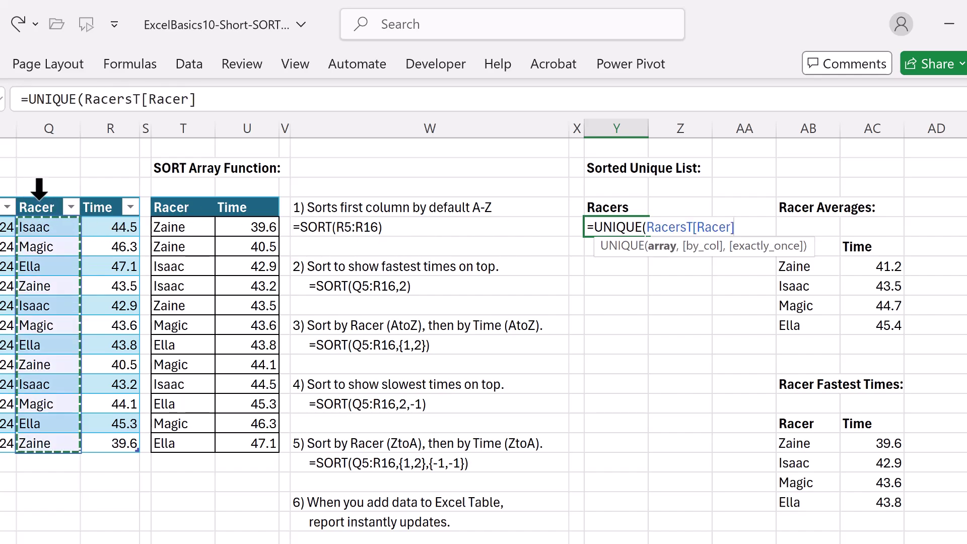
key(ctrl+Return)
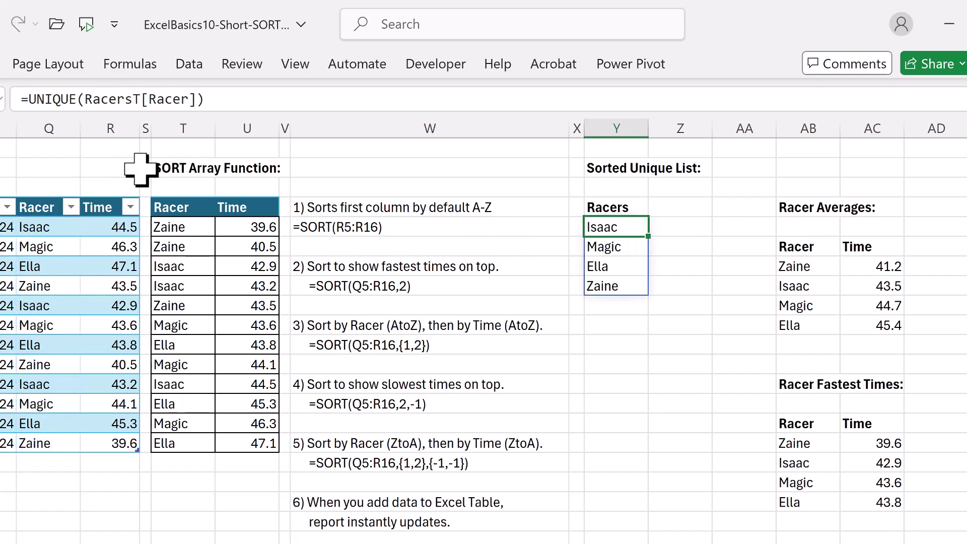
key(F2)
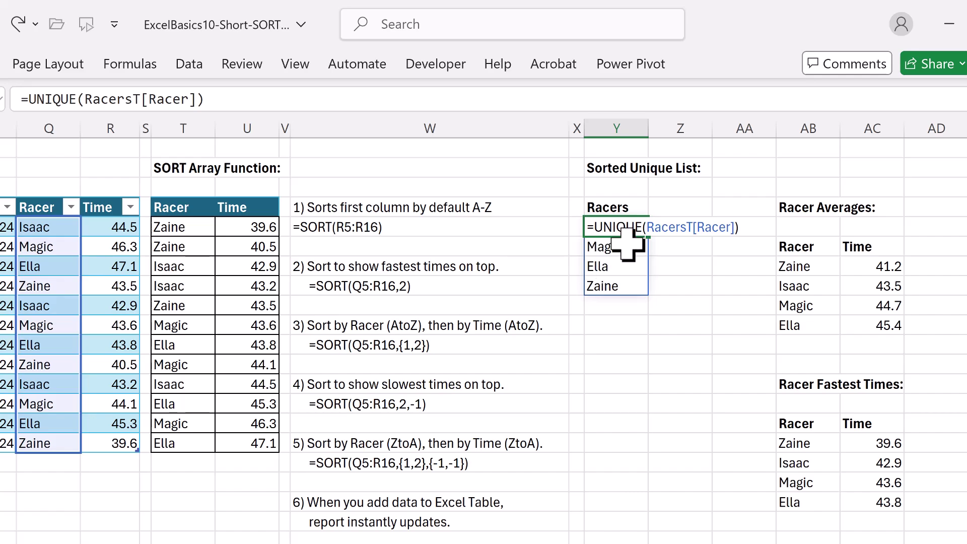
click(650, 231)
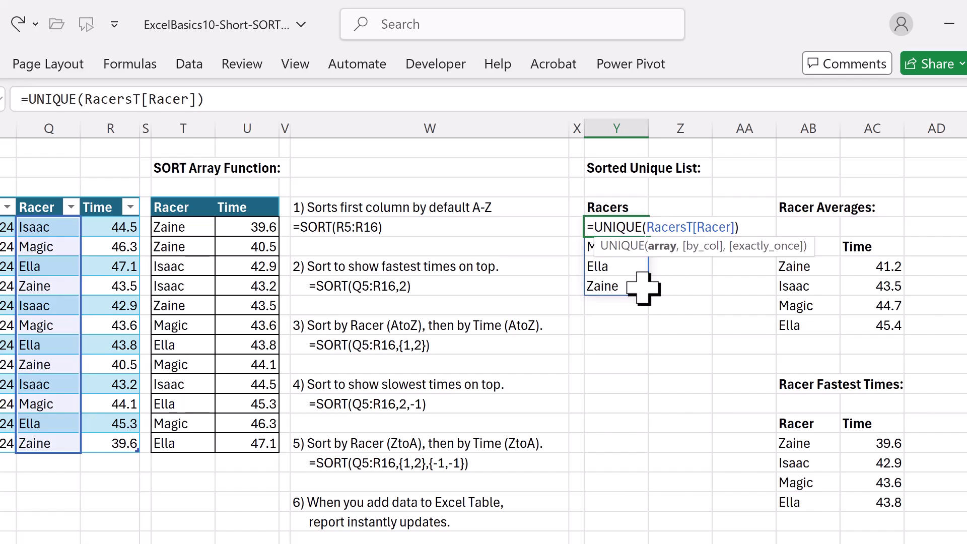
text(SORT()
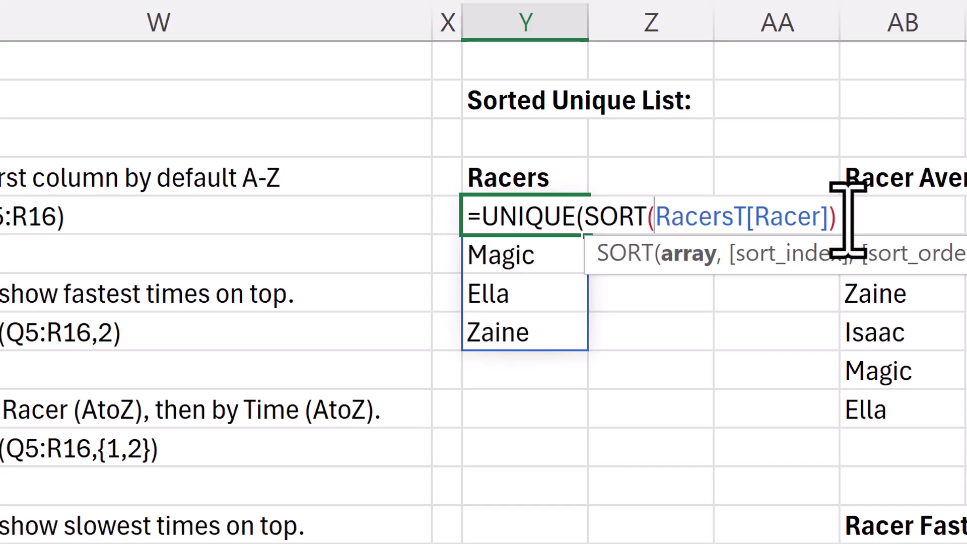
click(848, 219)
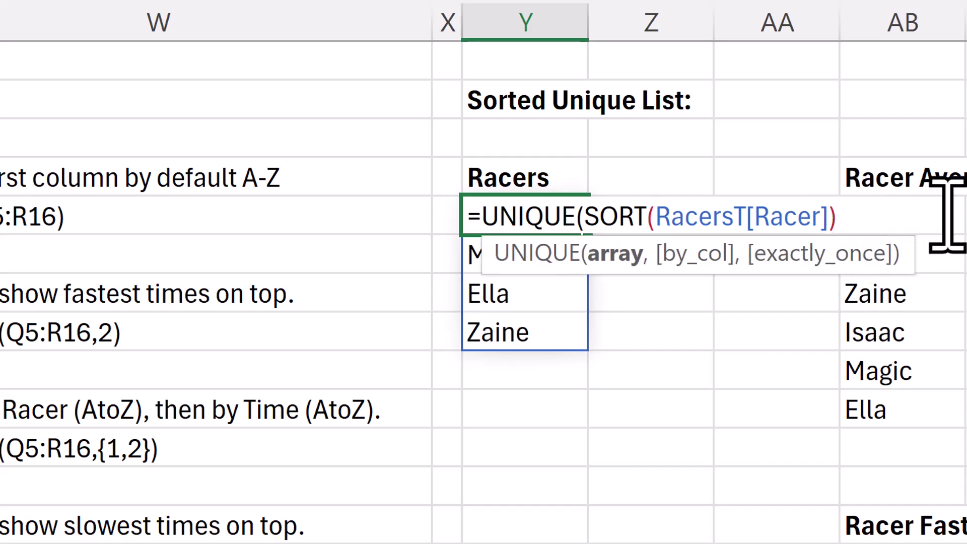
text())
key(Return)
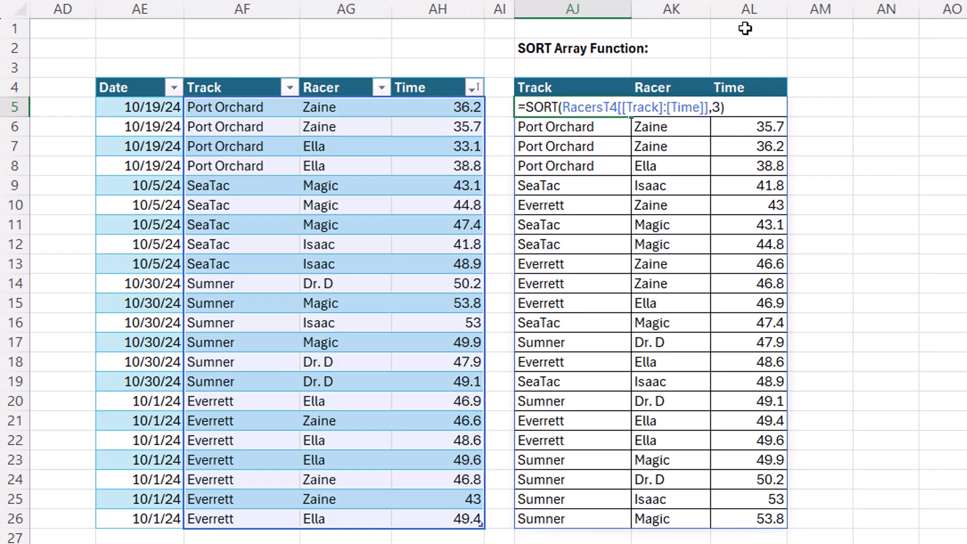
- Set AJ5's sort index to {1,2,3} and highlight the Everett laps and Ella group to verify
key(BackSpace)
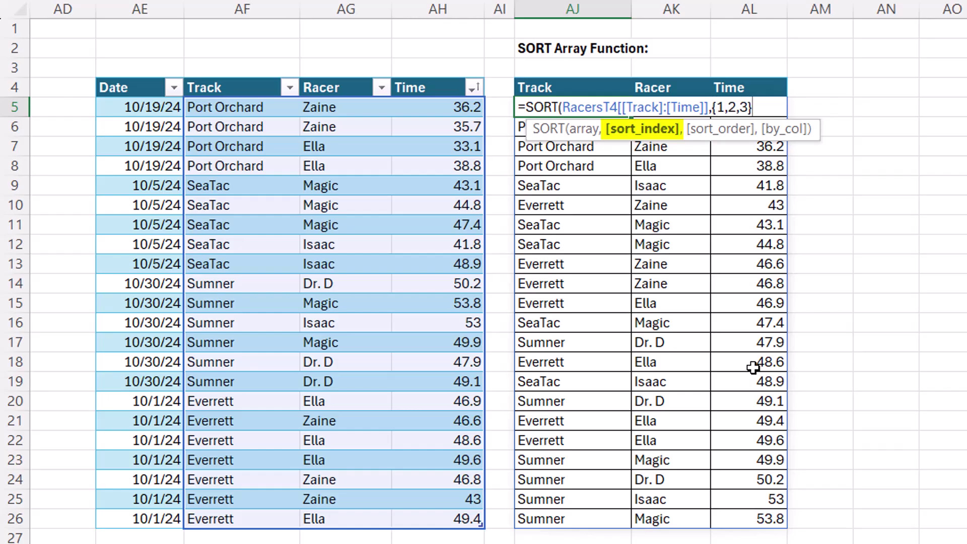
key(ctrl+Return)
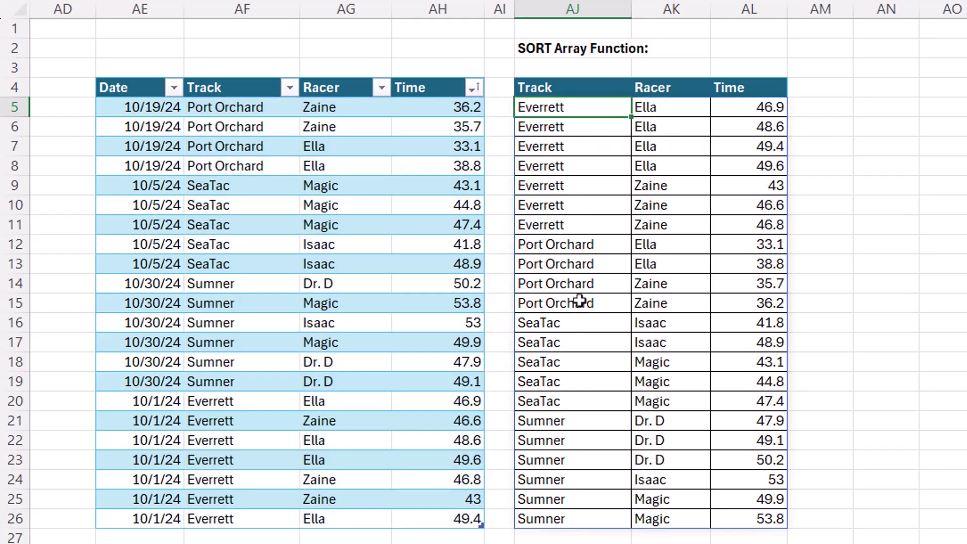
drag(571, 108, 562, 227)
drag(653, 99, 663, 224)
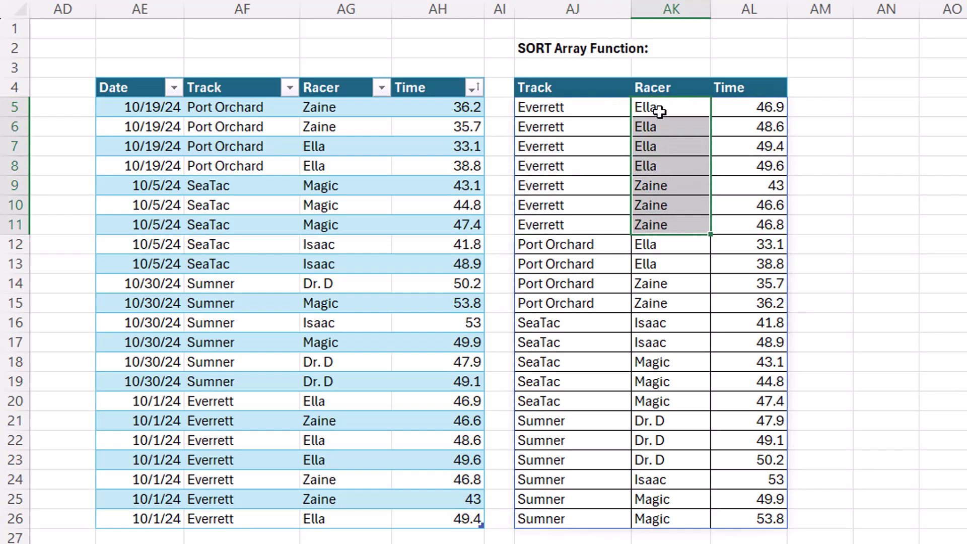
drag(660, 104, 673, 173)
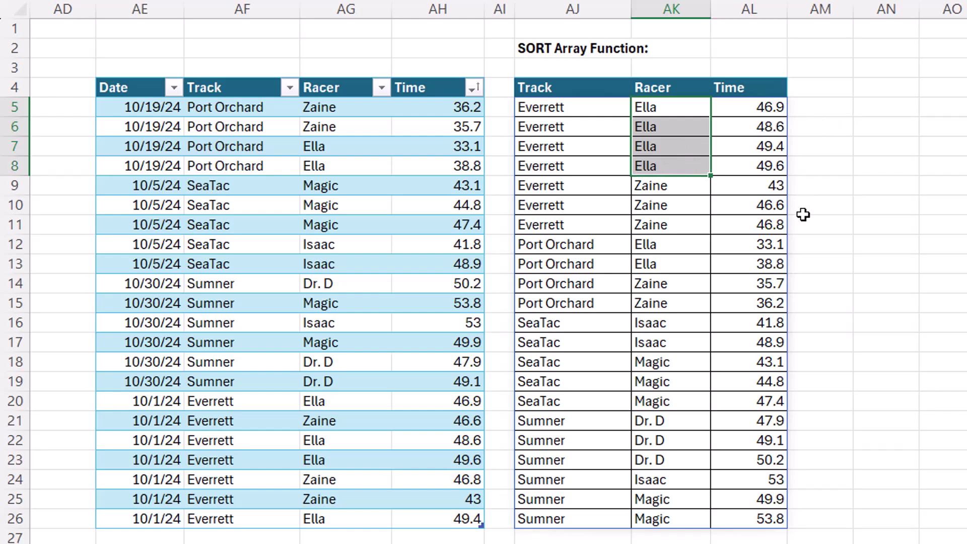
- Trial-sort the AJ5 report Time-first by changing its sort index to {3,2,1}
double_click(574, 108)
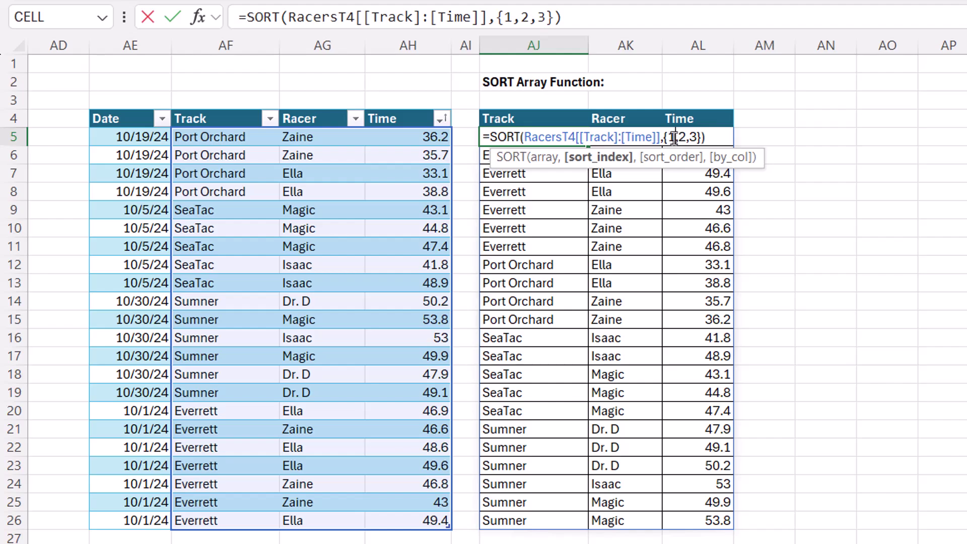
drag(672, 137, 690, 136)
key(BackSpace)
text(,1)
key(Return)
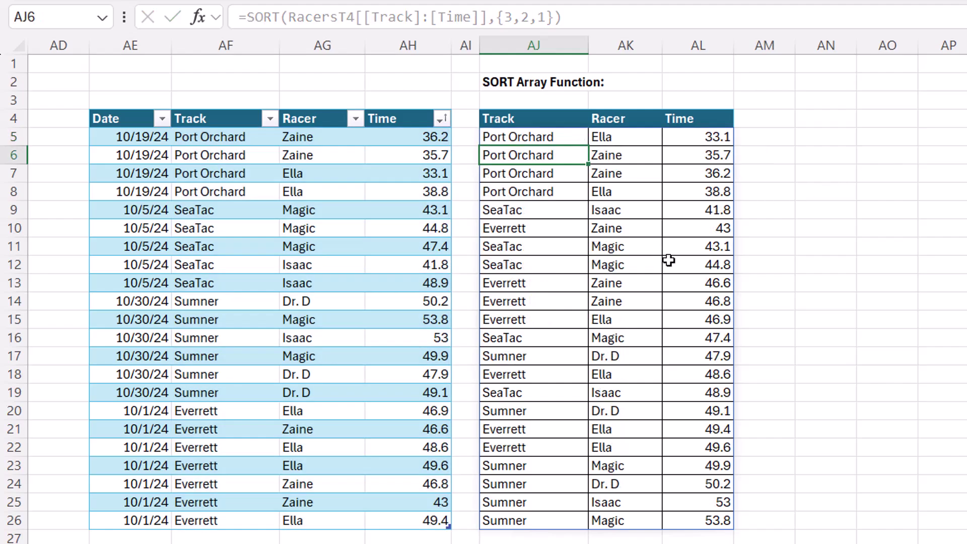
- Revert AJ5 to the {1,2,3} sort and show the T5 formula =SORT(RacersT[[Racer]:[Time]],2)
key(ctrl+z)
double_click(555, 136)
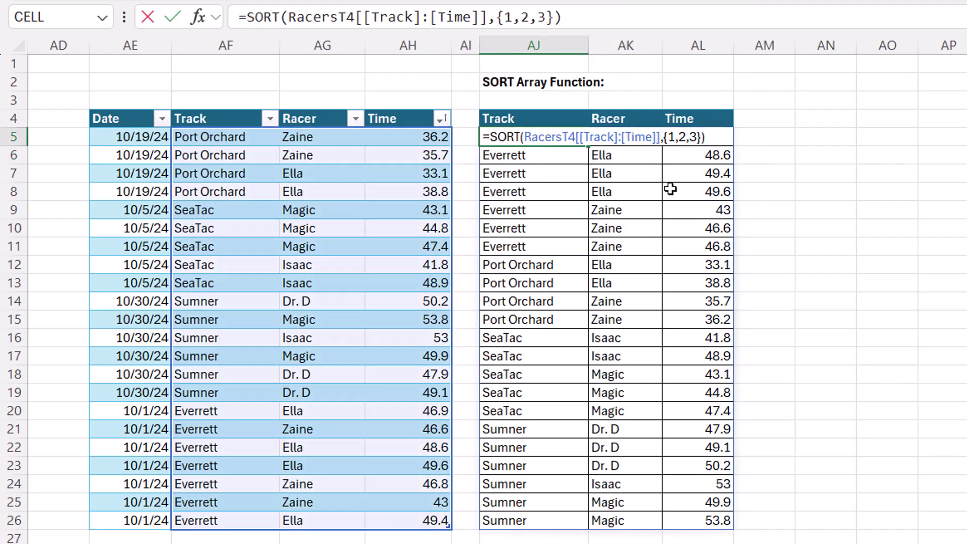
key(Escape)
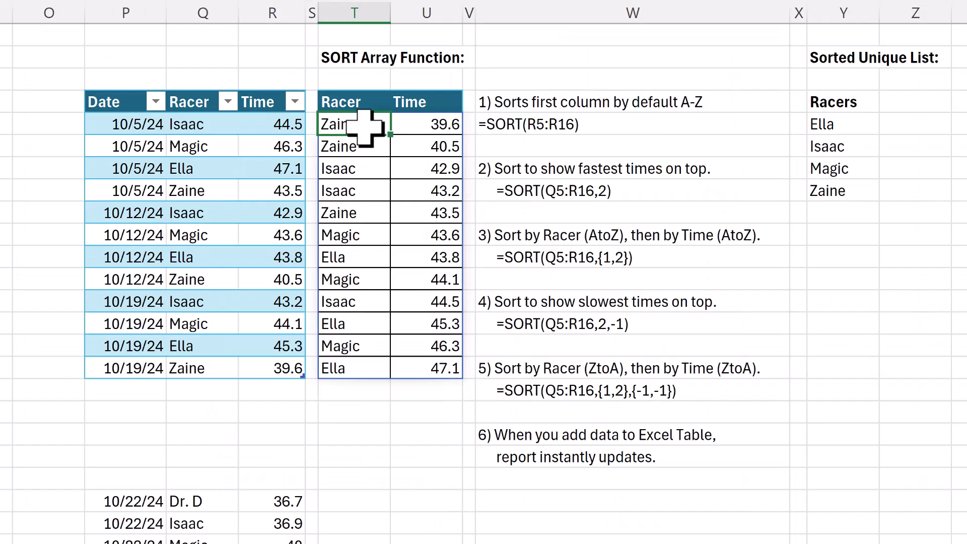
double_click(363, 129)
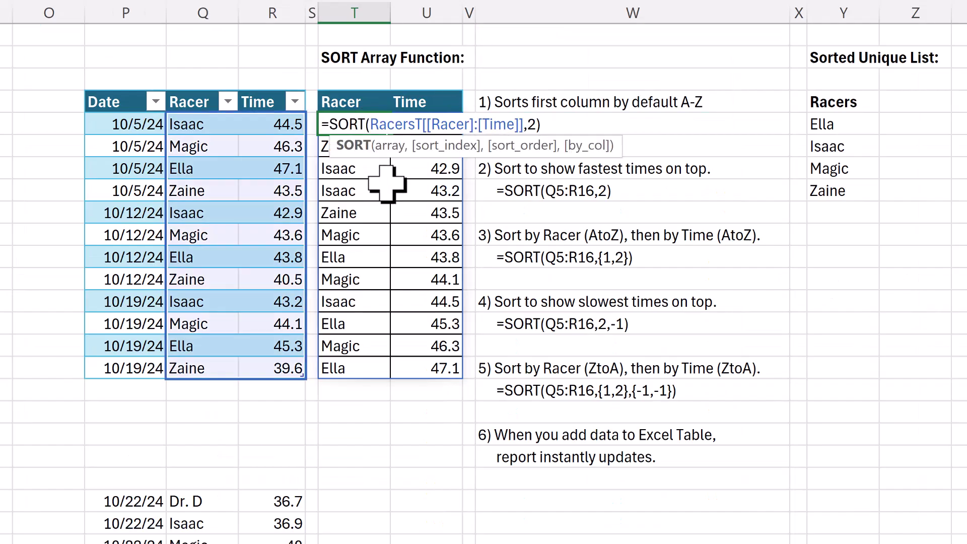